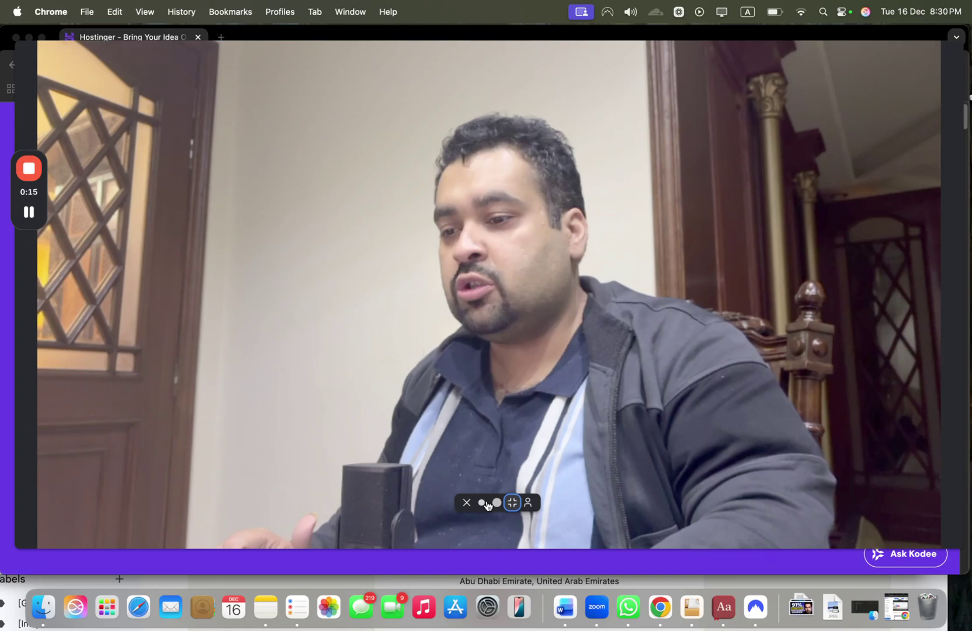
Jump to the Premium, Business and Cloud Startup pricing cards, then scroll to the Trustpilot rating.
click(488, 504)
drag(148, 449, 885, 189)
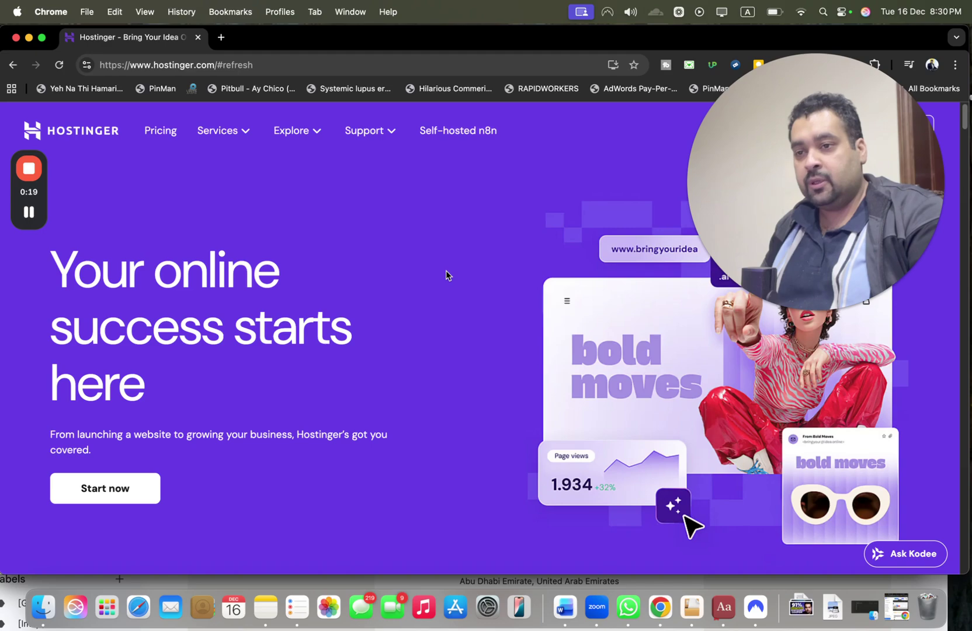
click(93, 502)
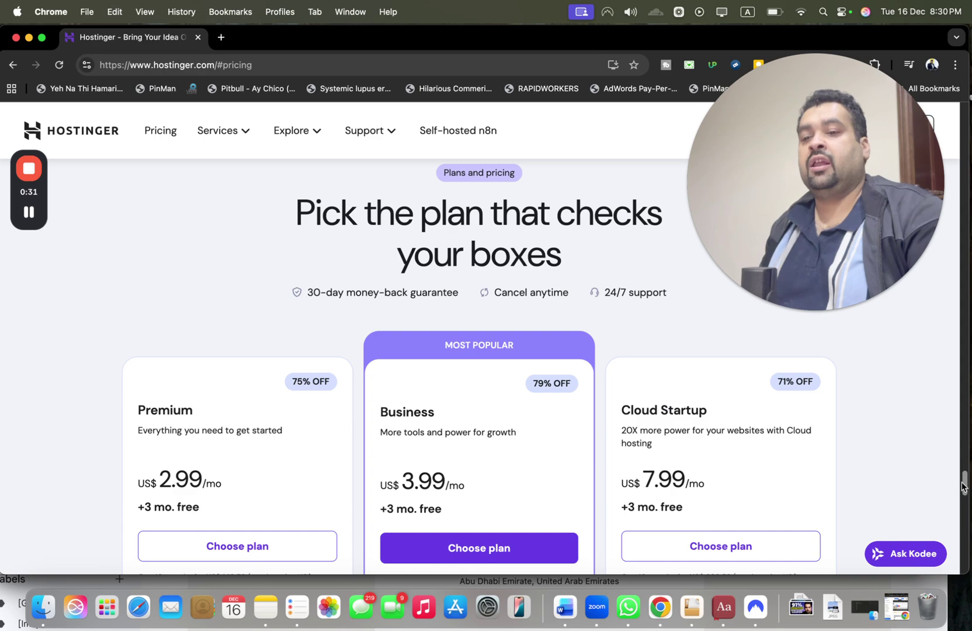
drag(963, 486, 957, 82)
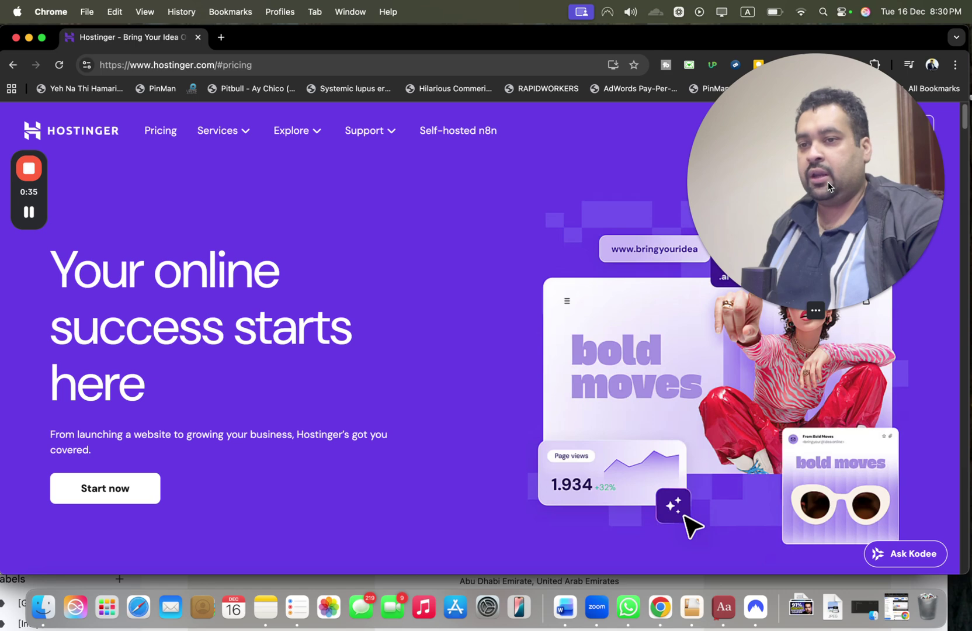
drag(963, 121, 960, 157)
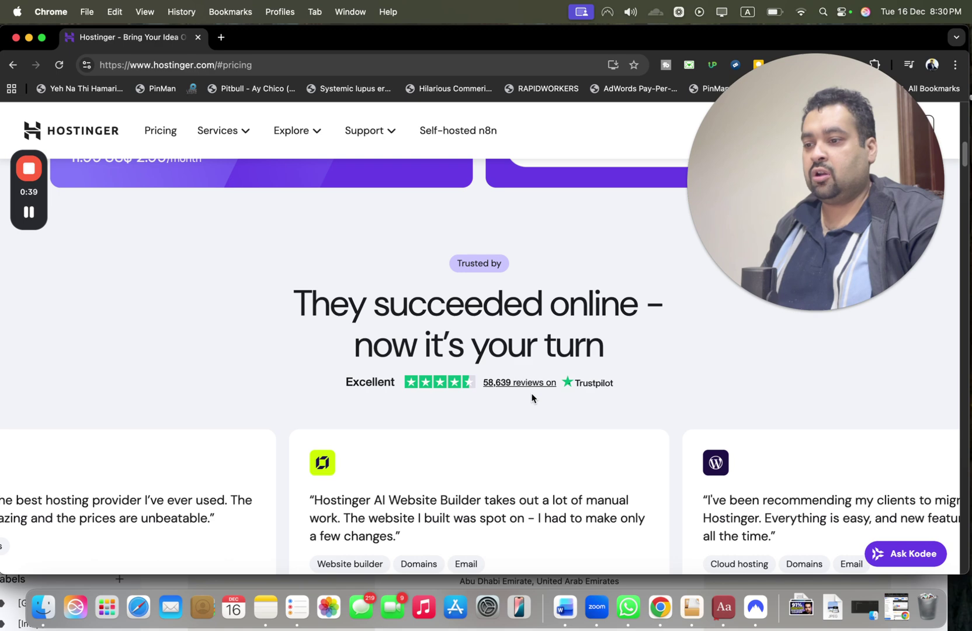
Open the 58,639-review Trustpilot link in a new tab and switch to it.
right_click(522, 386)
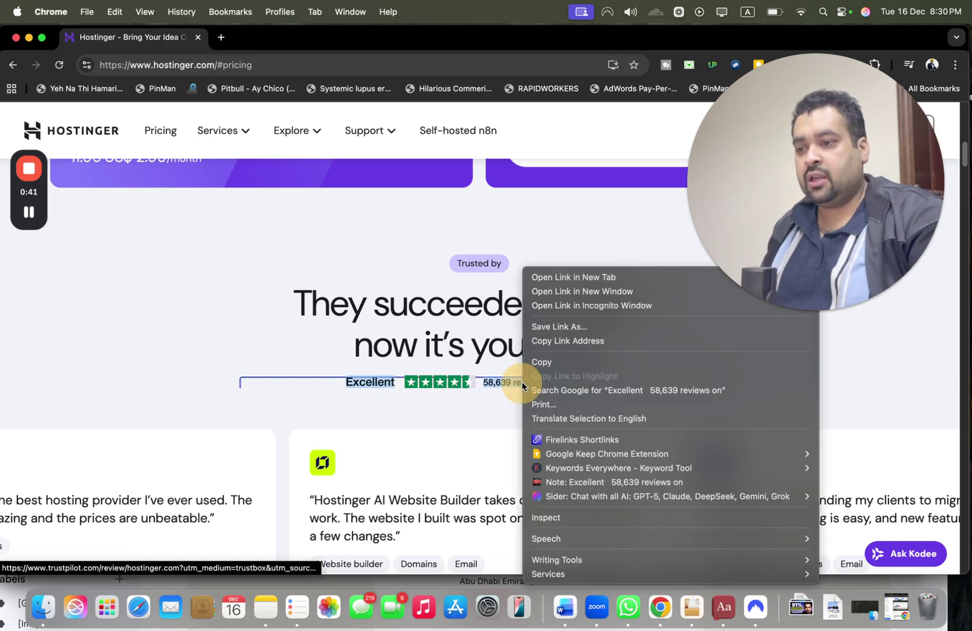
click(567, 277)
click(285, 37)
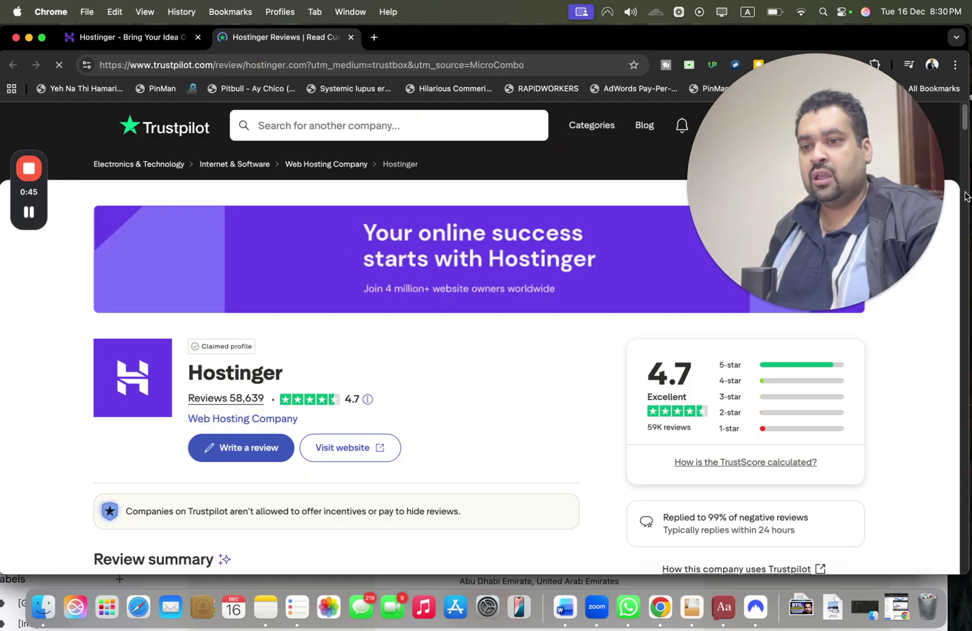
scroll(486, 342, down, 5)
scroll(486, 343, down, 4)
scroll(455, 342, down, 3)
scroll(428, 390, down, 1)
Browse Hostinger's 4.7 Excellent Trustpilot page through several sets of review cards.
click(584, 449)
click(583, 450)
click(583, 450)
click(585, 454)
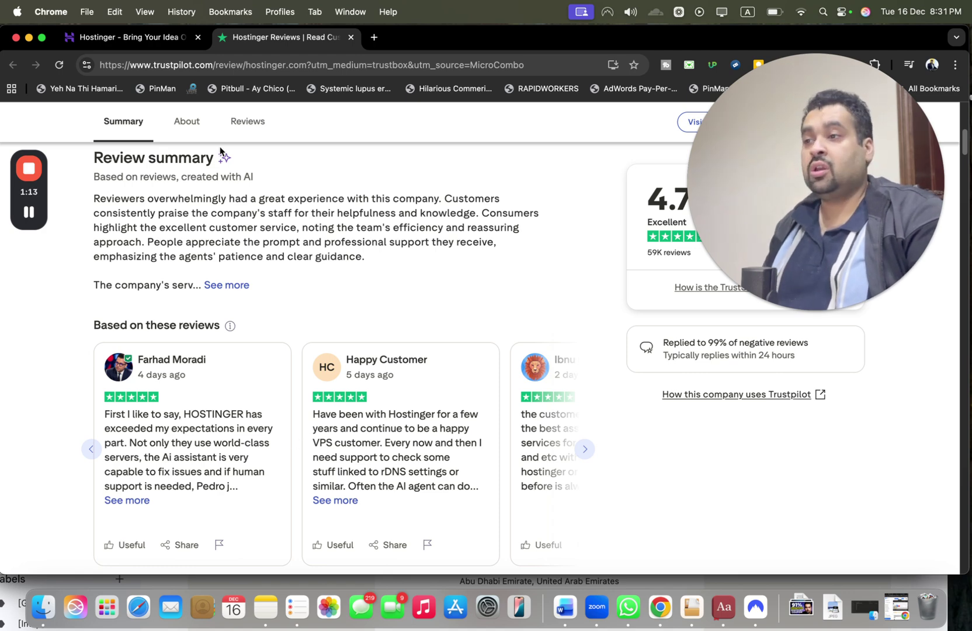
Go back to the Hostinger tab and browse its feature sections down to the pricing cards.
click(121, 36)
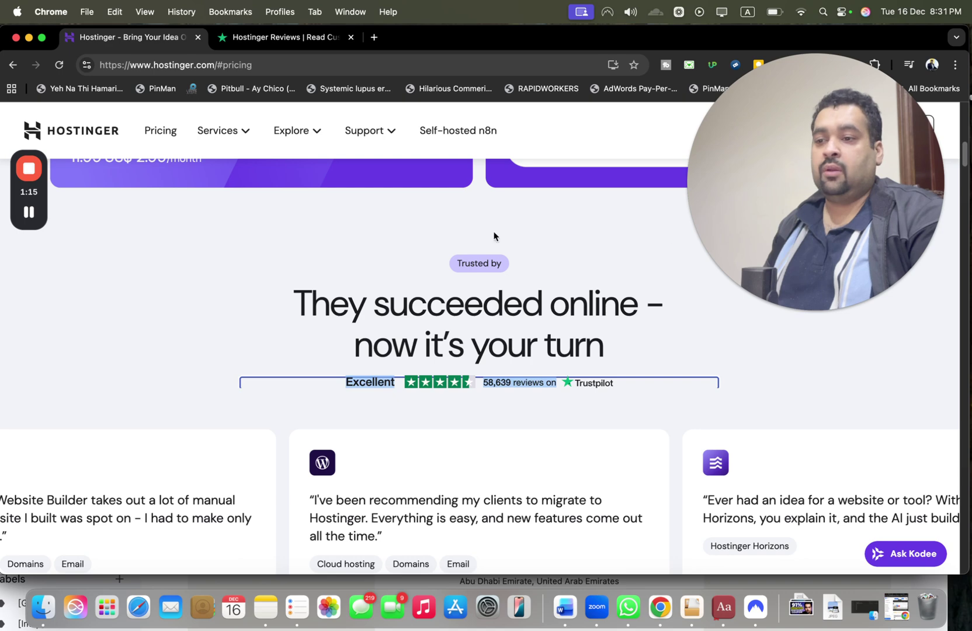
drag(962, 160, 955, 217)
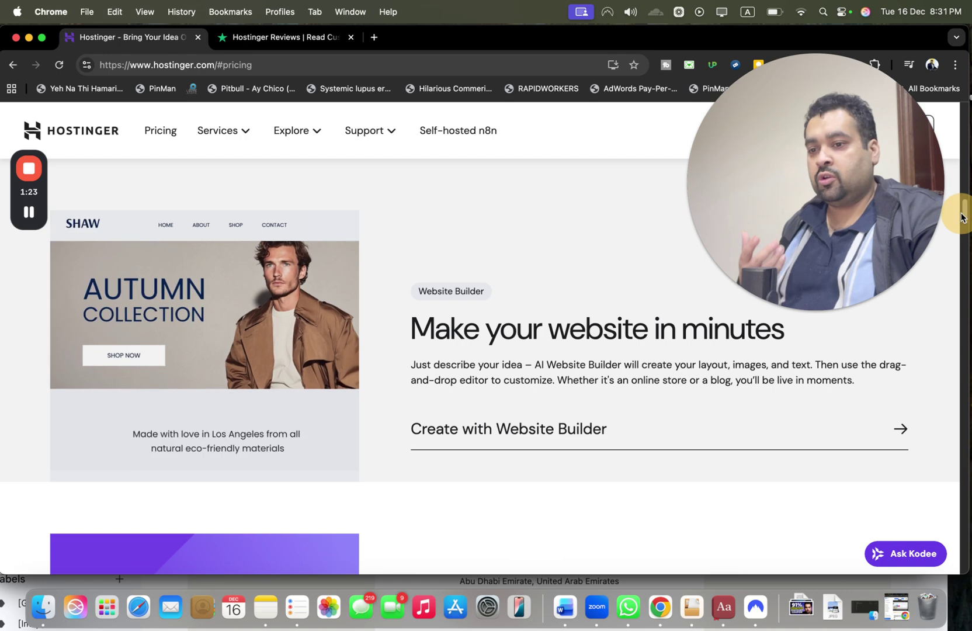
drag(962, 218, 960, 234)
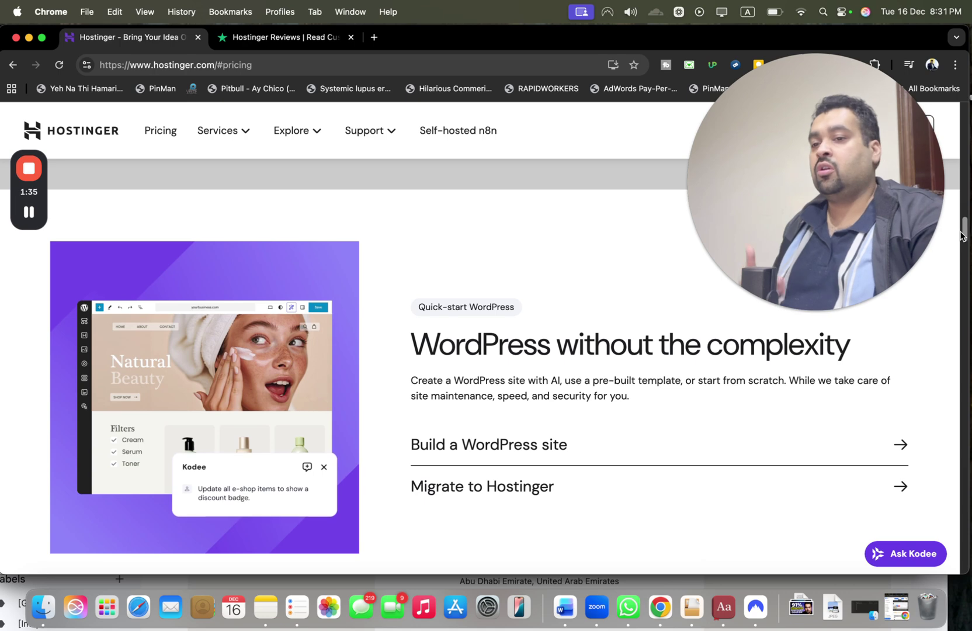
drag(962, 233, 956, 263)
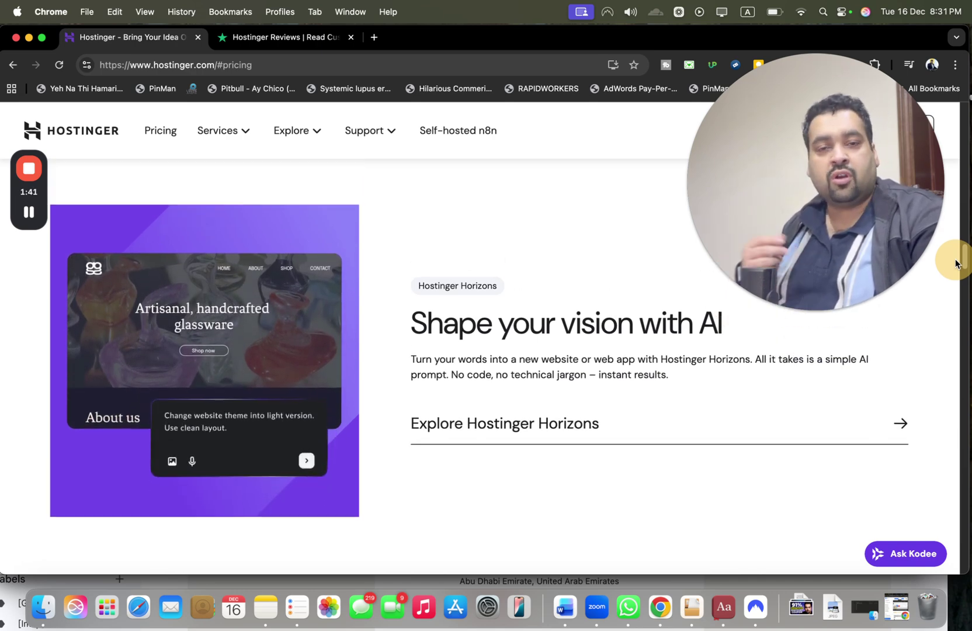
drag(957, 263, 955, 310)
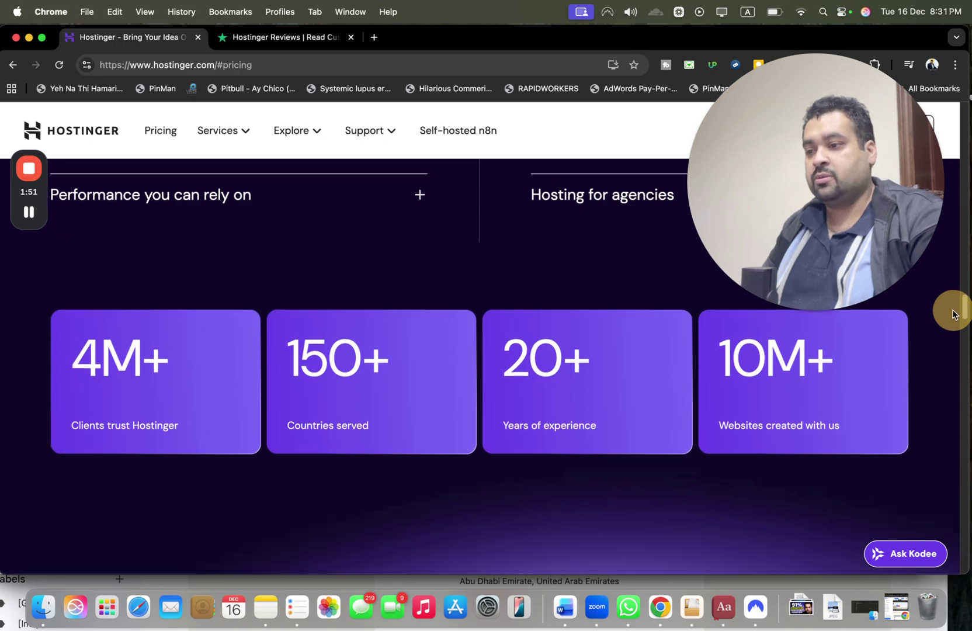
mouse_move(954, 311)
mouse_down()
mouse_move(932, 492)
mouse_move(933, 482)
mouse_up()
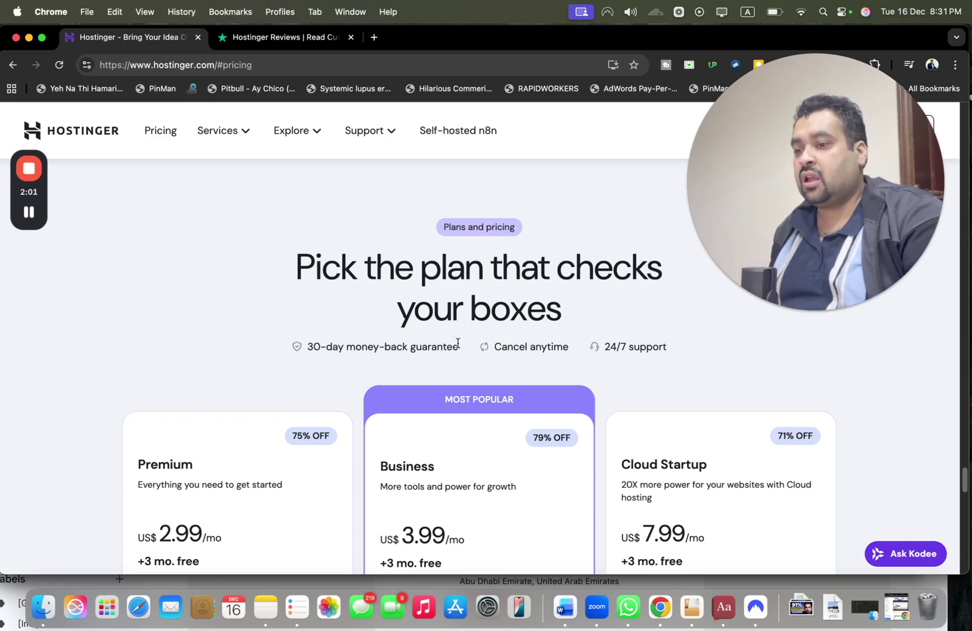
drag(458, 345, 307, 346)
scroll(355, 336, down, 4)
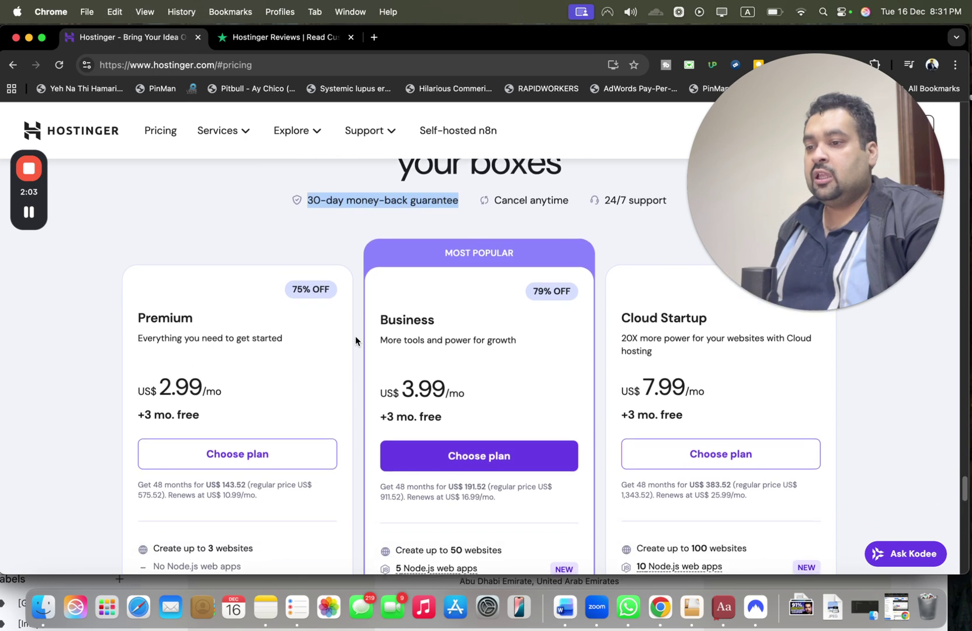
scroll(355, 336, down, 3)
scroll(355, 336, down, 3)
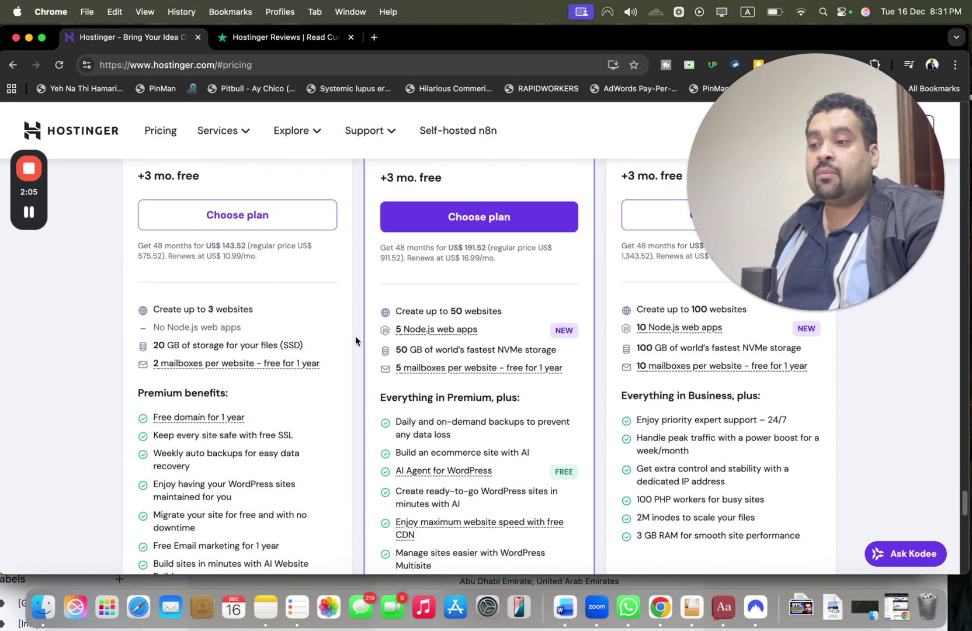
scroll(356, 336, down, 3)
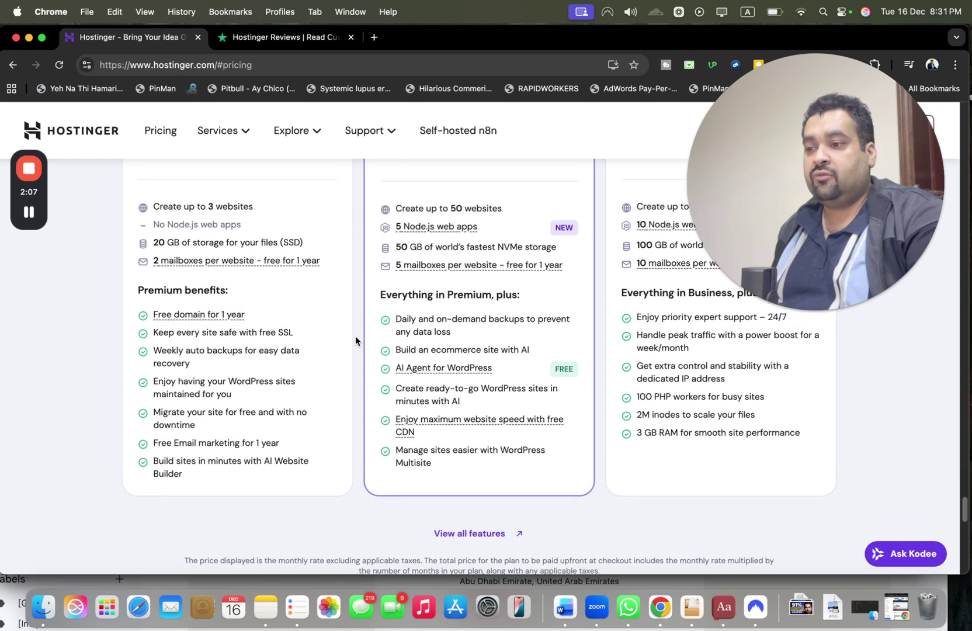
scroll(356, 336, up, 1)
scroll(356, 336, down, 2)
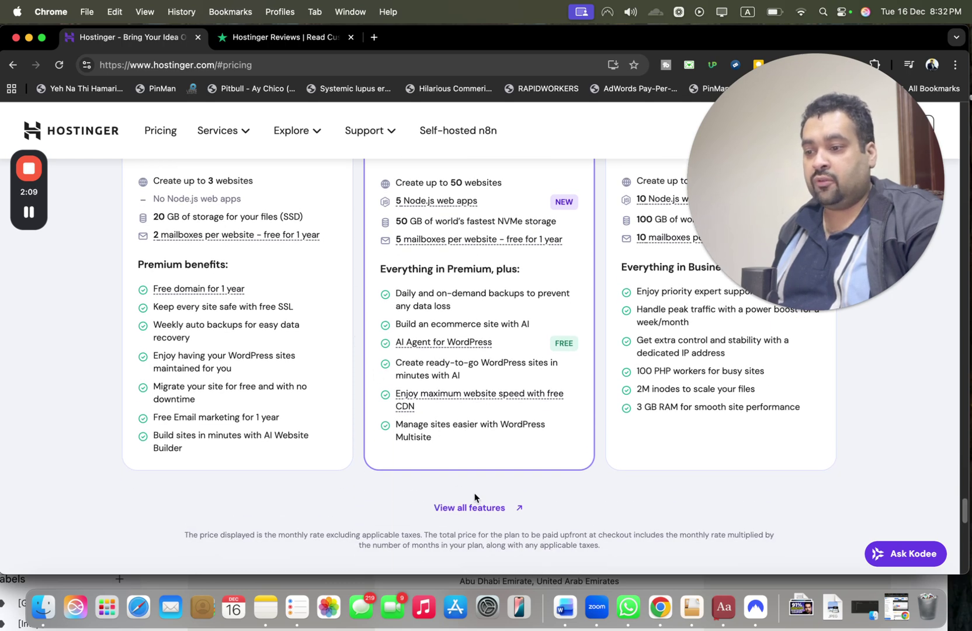
scroll(477, 507, up, 8)
scroll(476, 504, up, 2)
scroll(477, 504, up, 2)
double_click(165, 285)
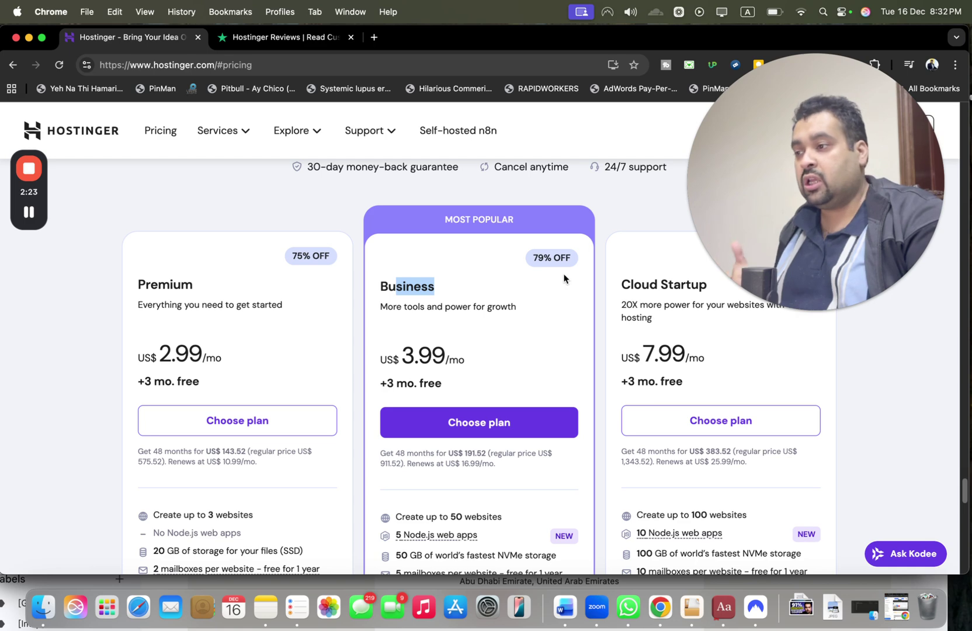
Add the Business plan to the cart and keep the 48-month period at US$191.52.
click(488, 423)
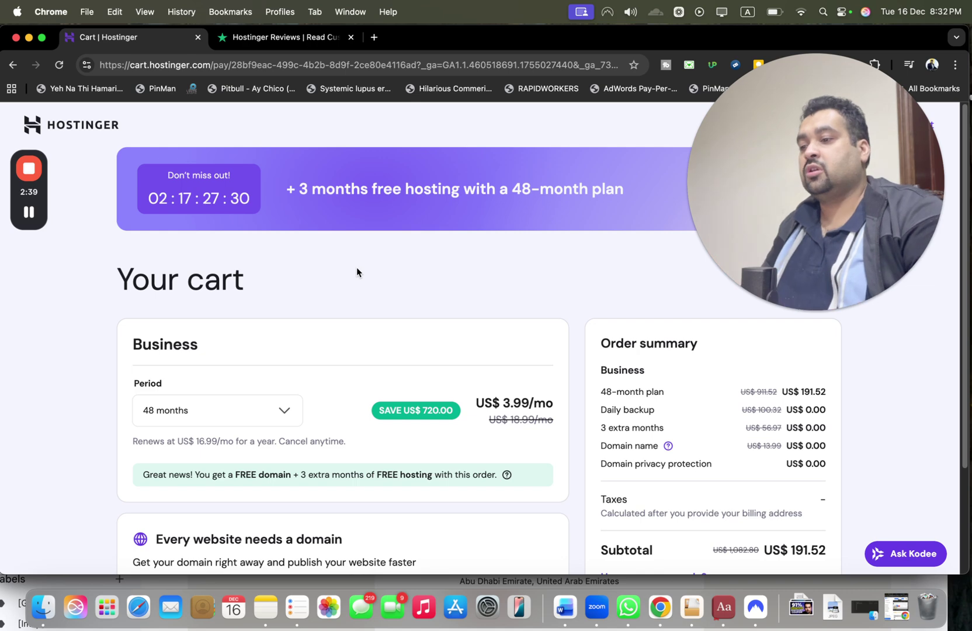
click(237, 414)
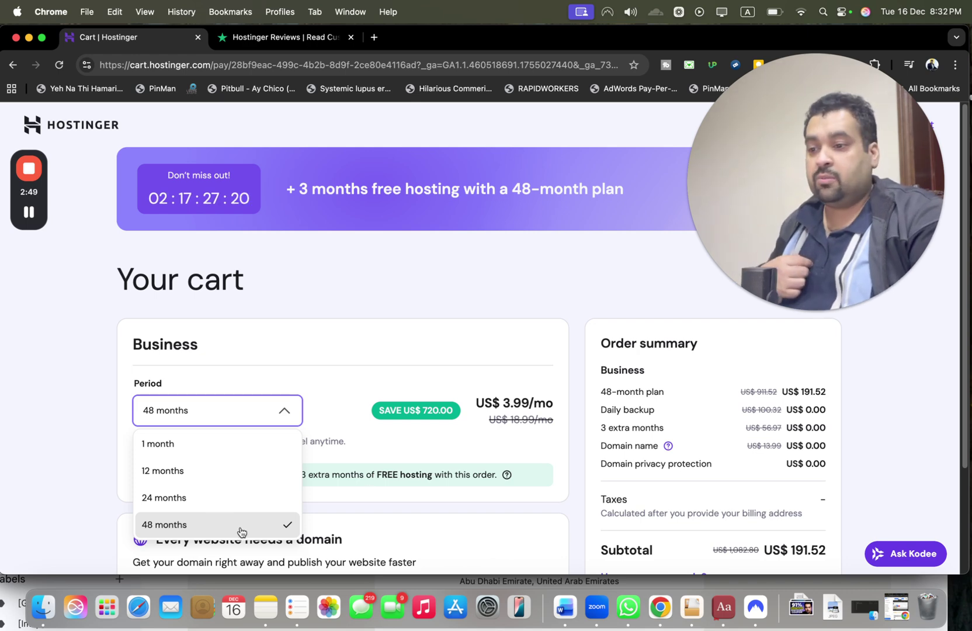
click(410, 467)
scroll(410, 468, down, 2)
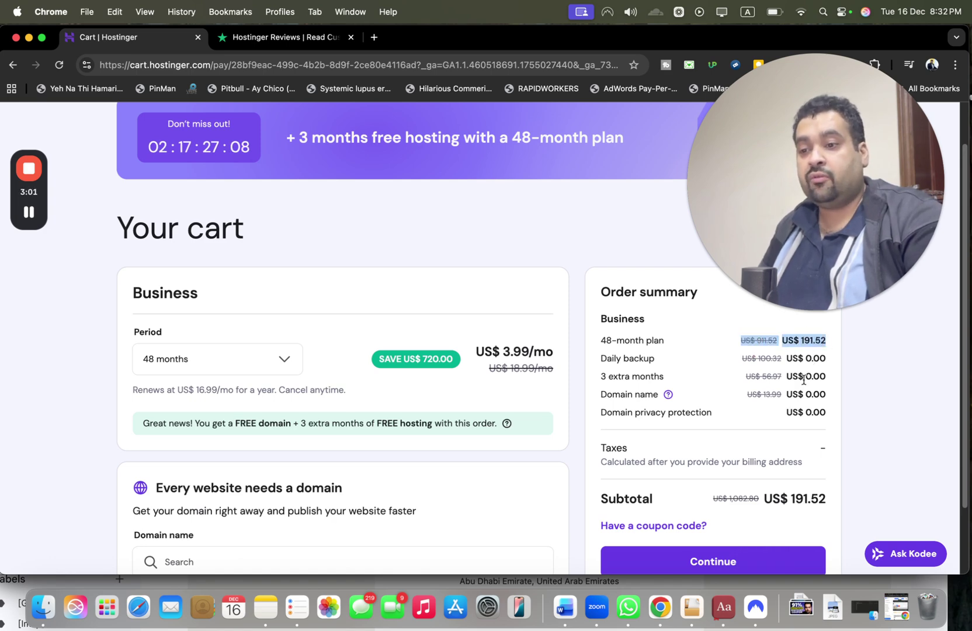
scroll(803, 379, down, 1)
scroll(809, 394, down, 2)
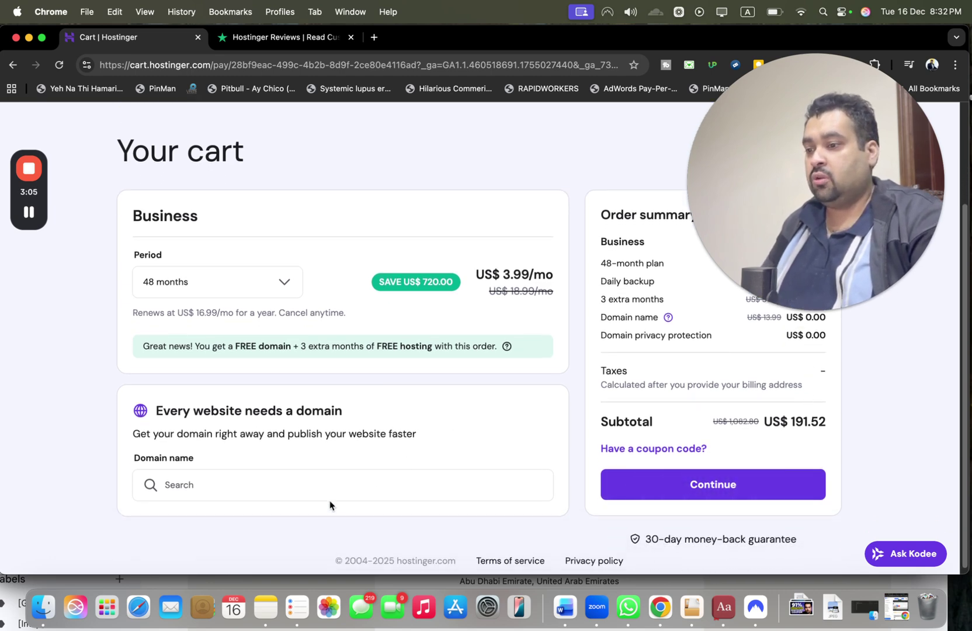
Pick abccc111.com from the domain search and set its registration period to 1 year.
click(331, 485)
text(a)
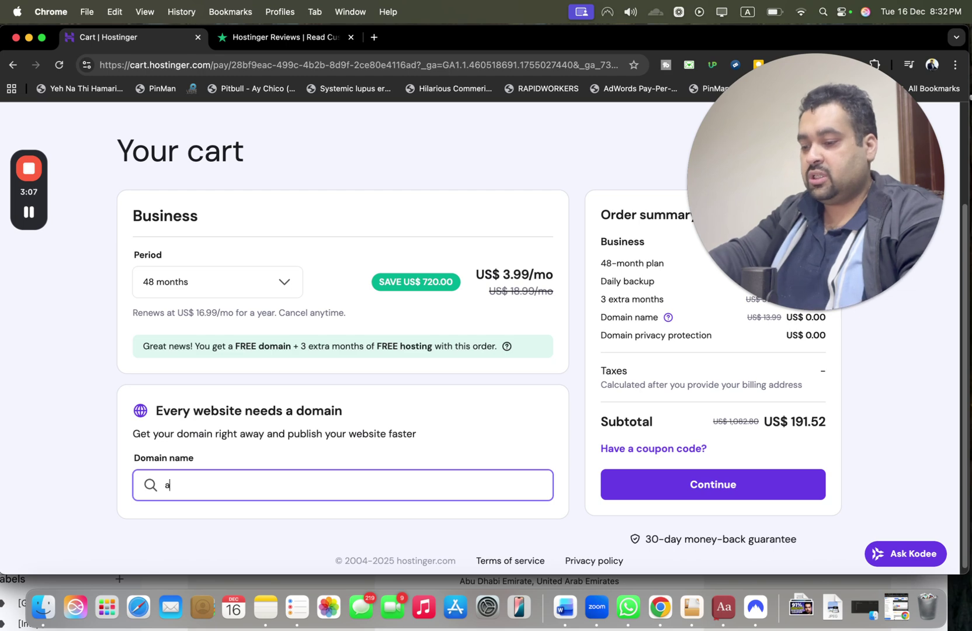
text(bccc111)
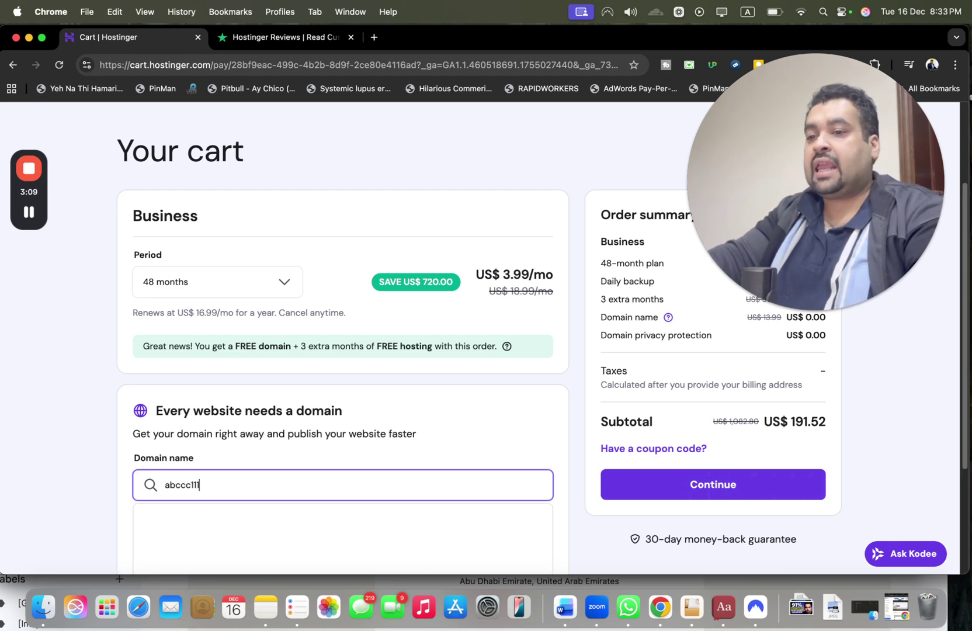
scroll(341, 380, down, 5)
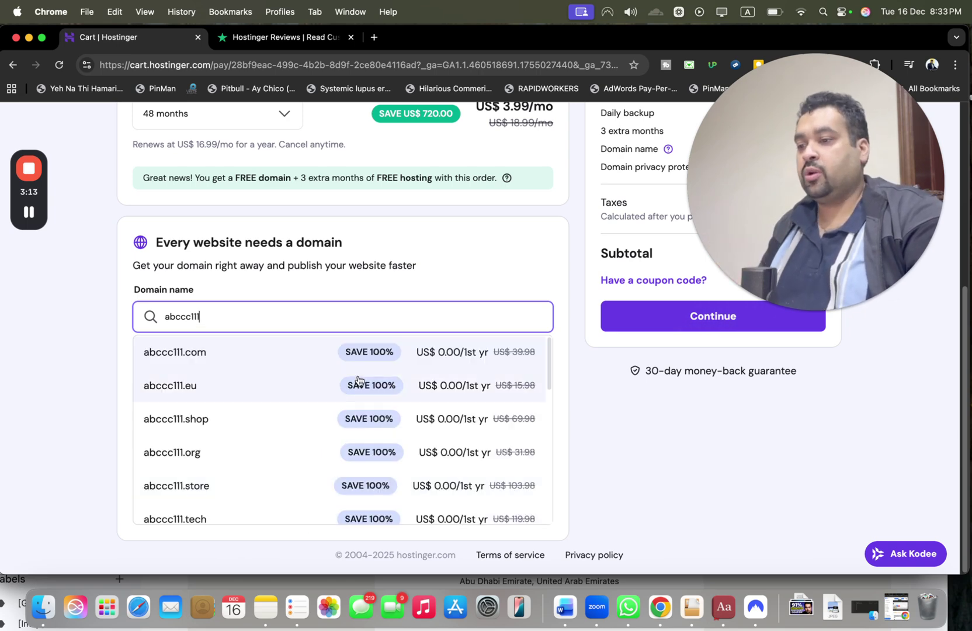
click(330, 354)
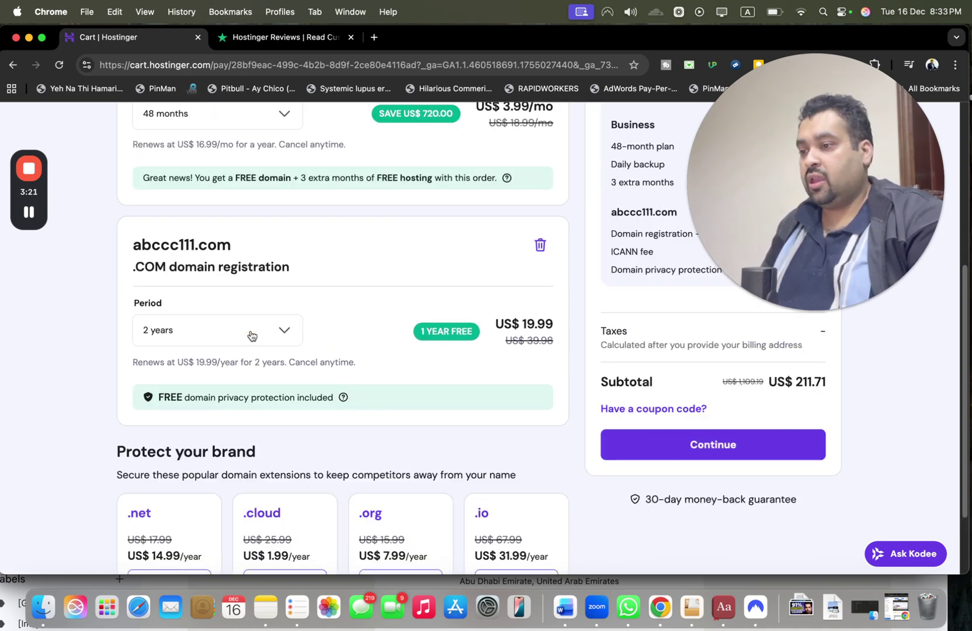
click(188, 364)
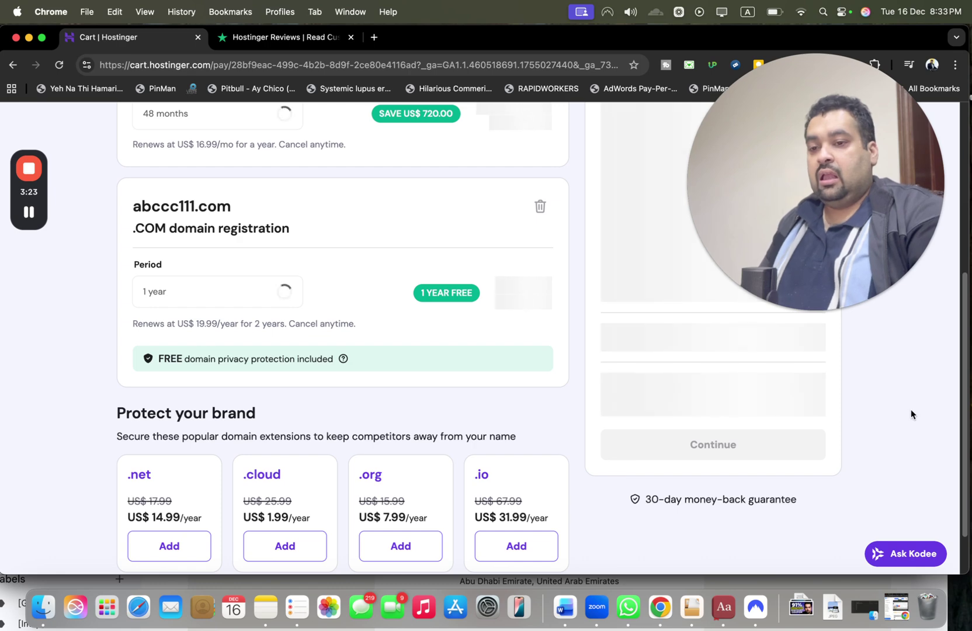
mouse_move(961, 433)
mouse_down()
mouse_move(952, 343)
mouse_move(939, 406)
mouse_up()
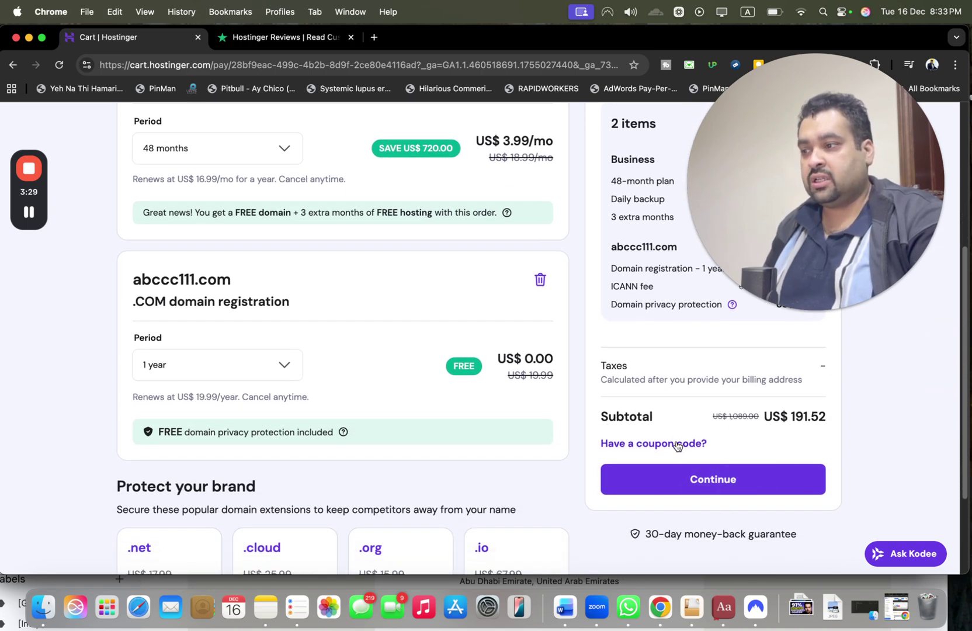
Enter and apply coupon code ALIRAZAMARKETING for 10% off the cart.
click(676, 444)
text(ALI)
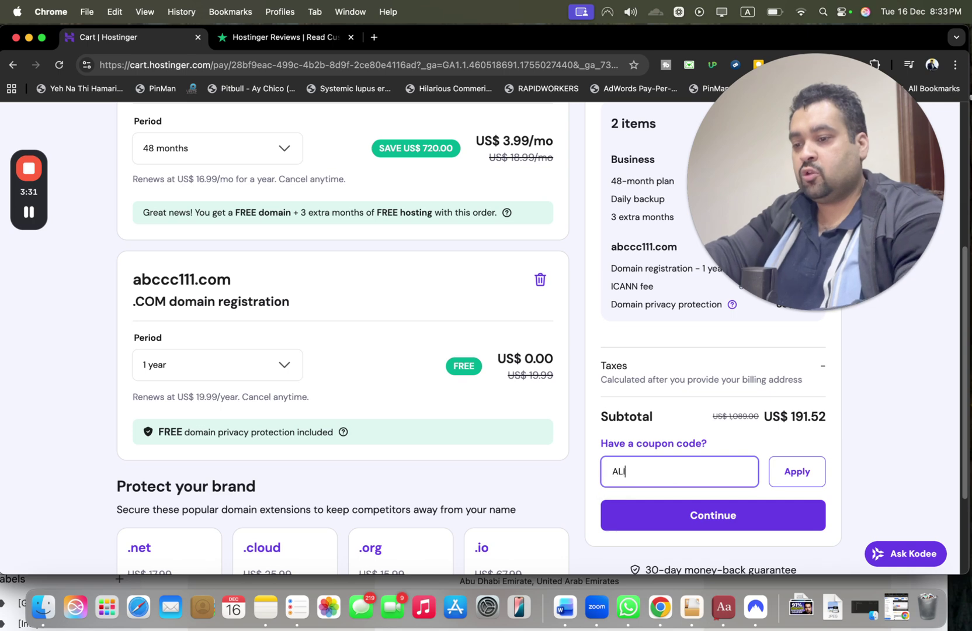
text(RAZAMARKETING)
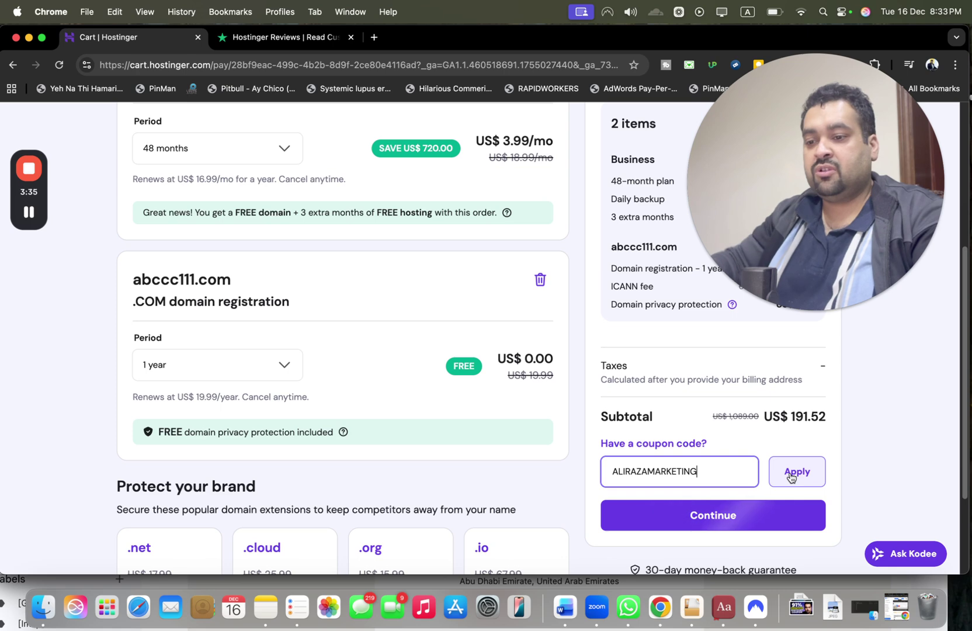
click(796, 470)
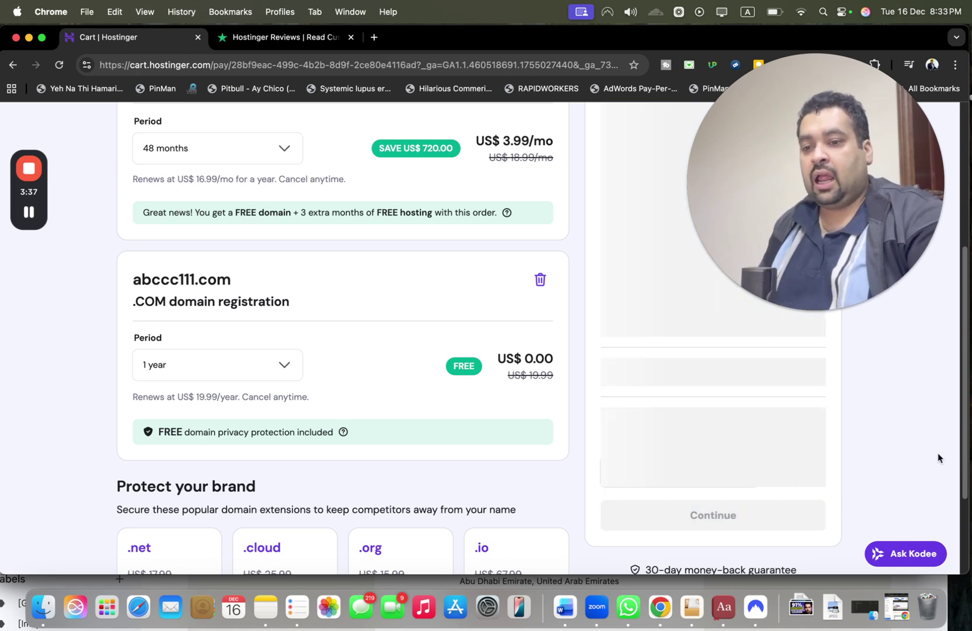
scroll(911, 486, down, 2)
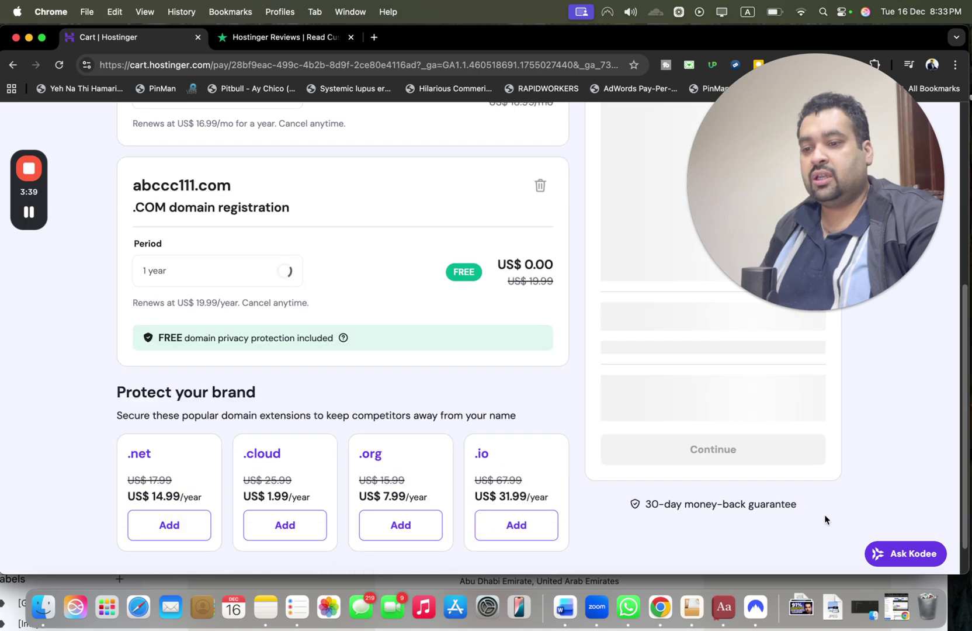
drag(829, 169, 357, 152)
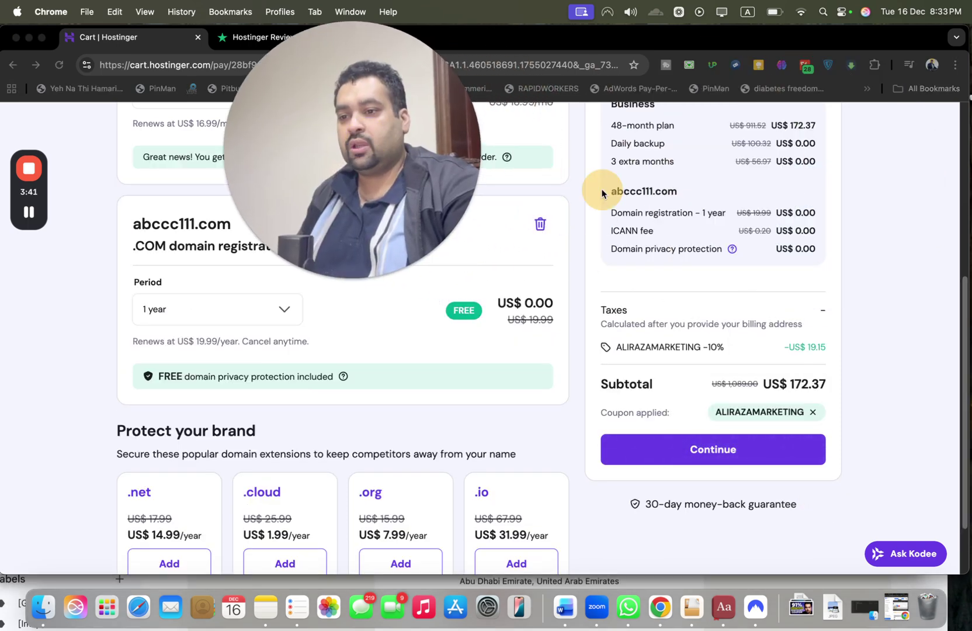
drag(963, 374, 959, 341)
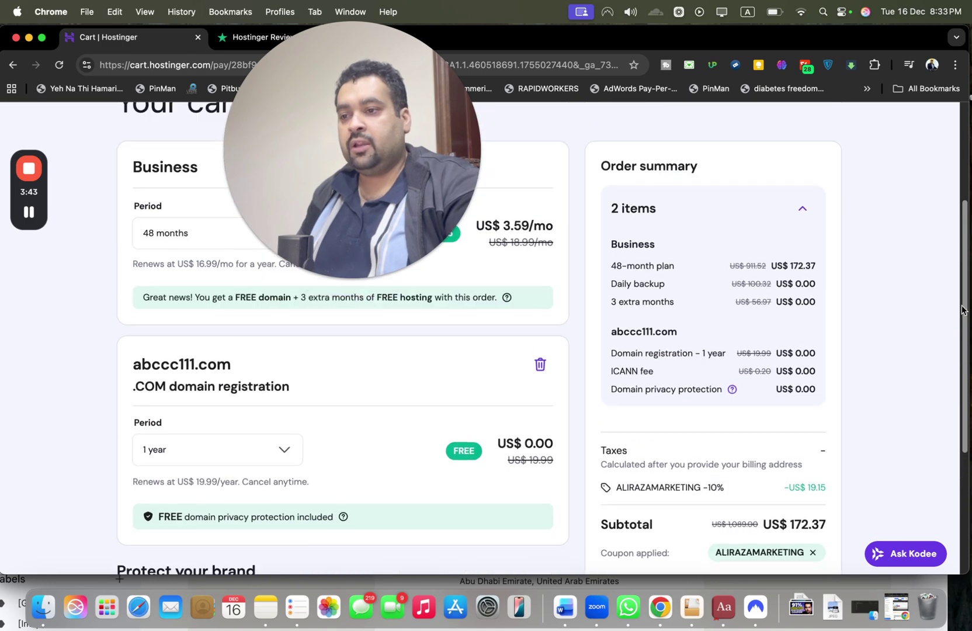
scroll(957, 340, down, 1)
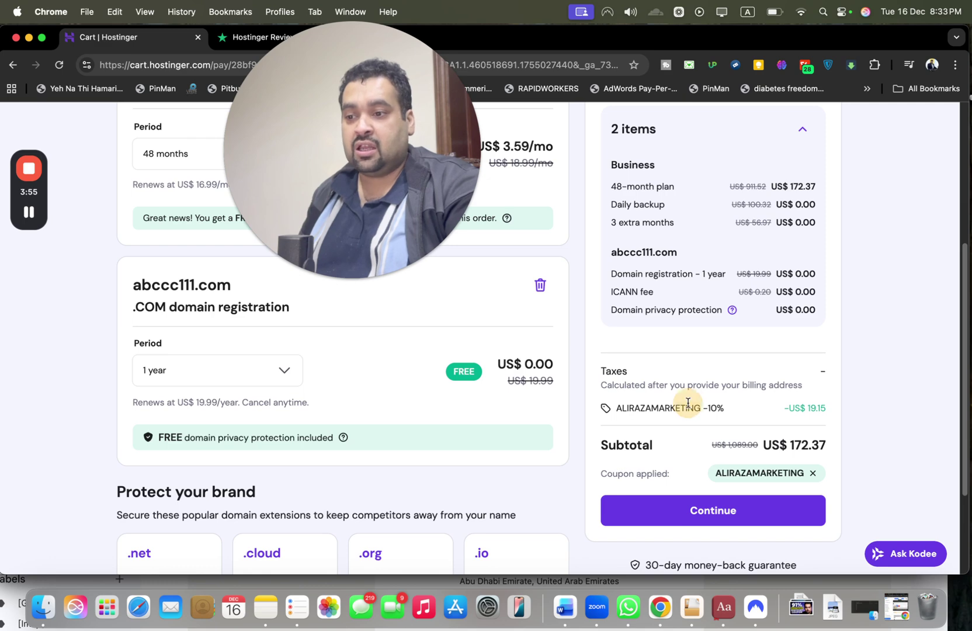
Remove the ALIRAZAMARKETING coupon and apply HI10 in its place.
click(815, 473)
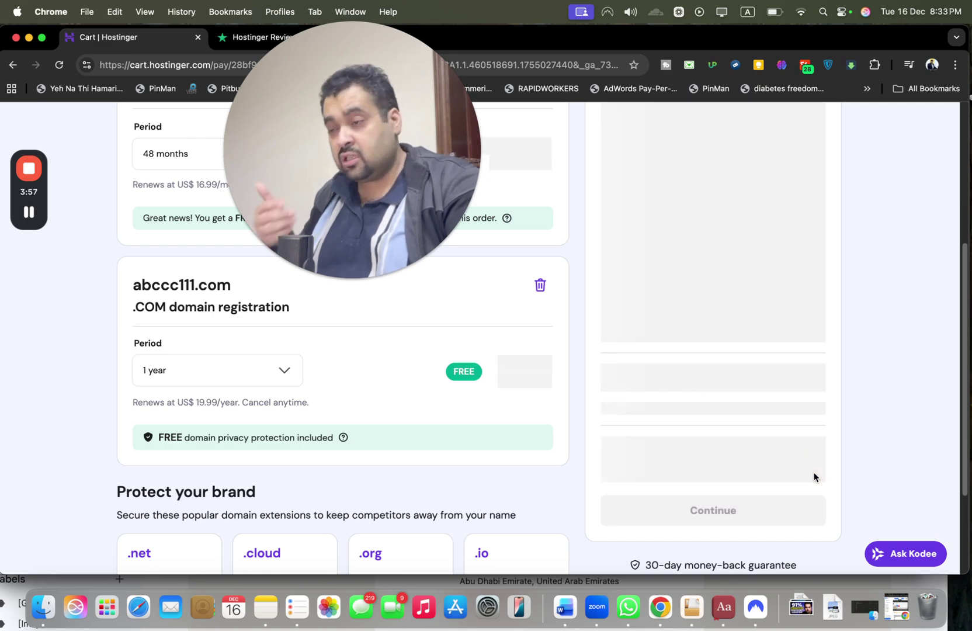
click(707, 475)
text(KQ)
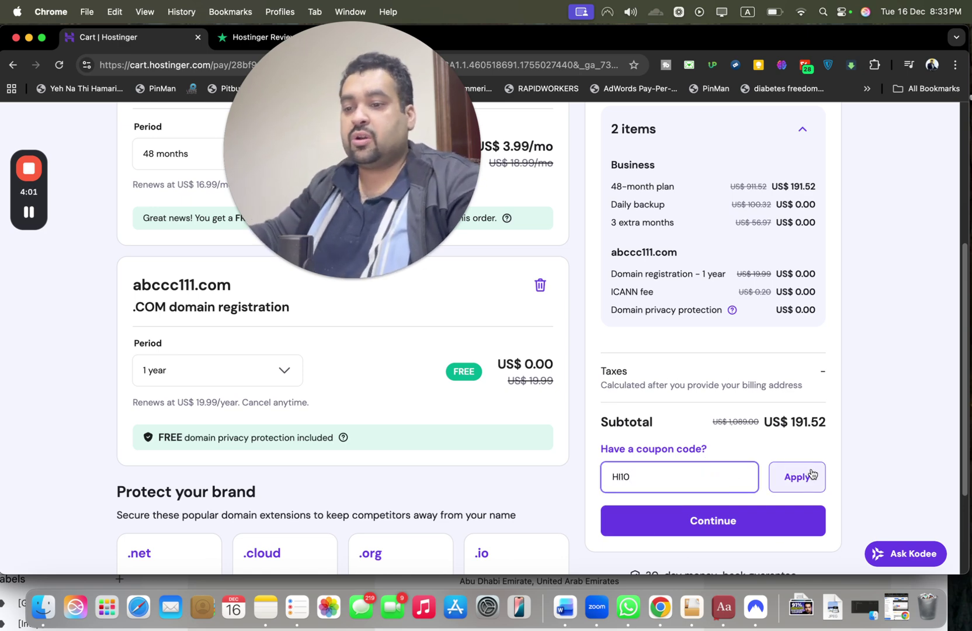
click(797, 477)
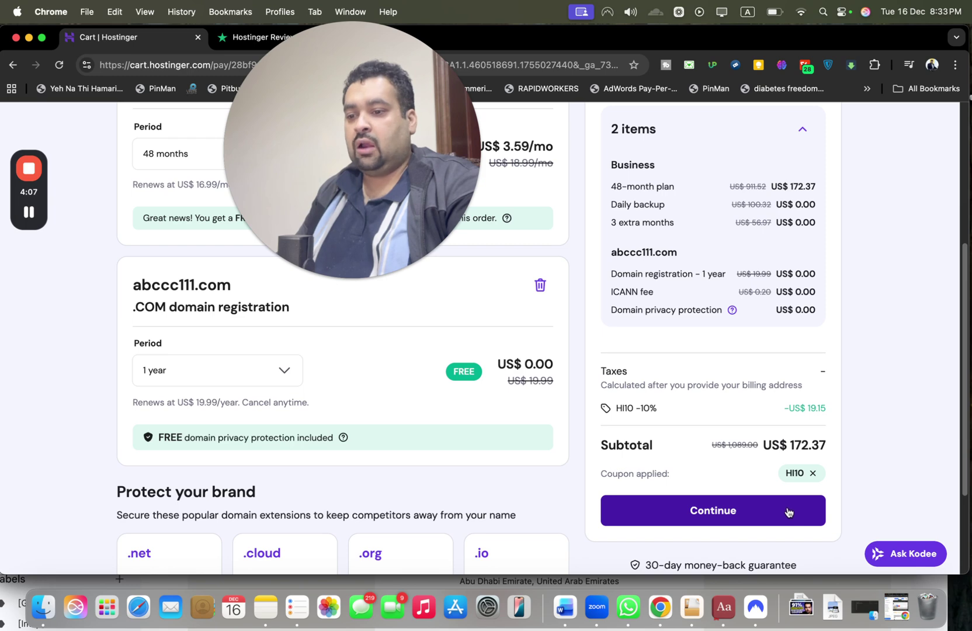
Continue from the cart to the empty checkout billing address form.
click(788, 511)
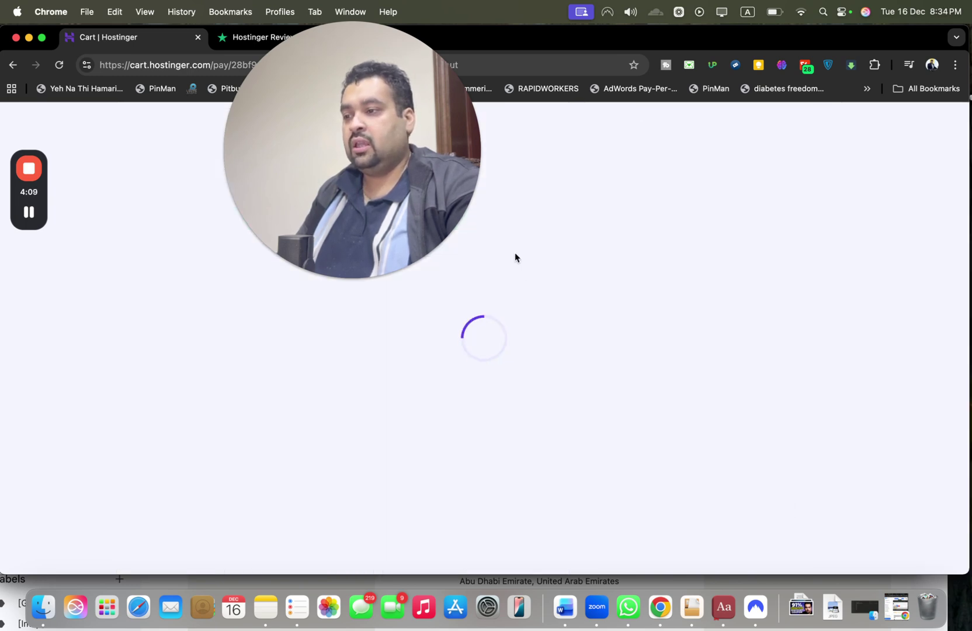
drag(456, 228, 798, 149)
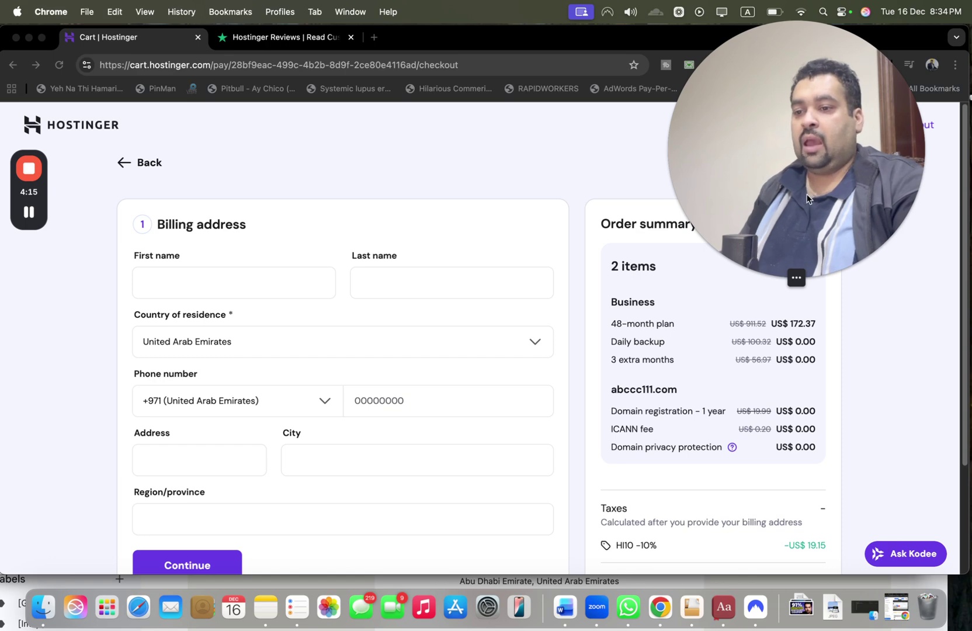
drag(808, 197, 832, 197)
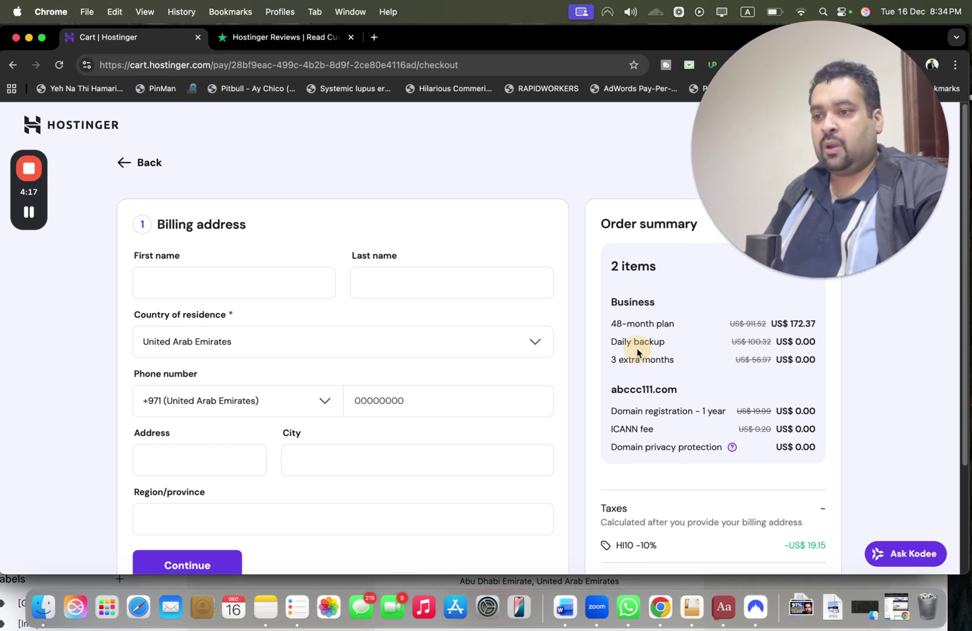
scroll(532, 273, down, 2)
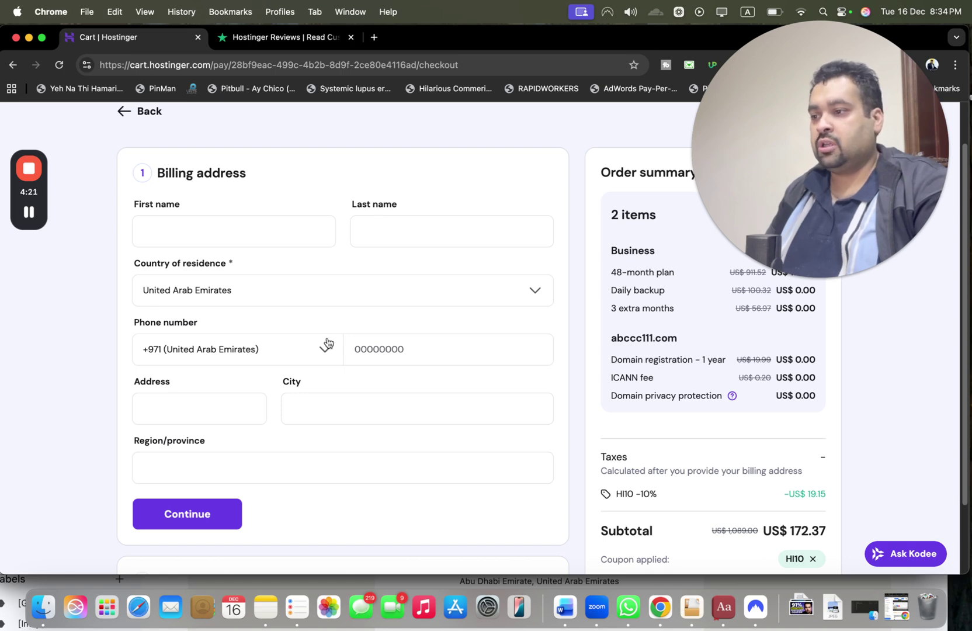
Confirm the billing address and review the card, PayPal, Google Pay and other payment options.
click(213, 520)
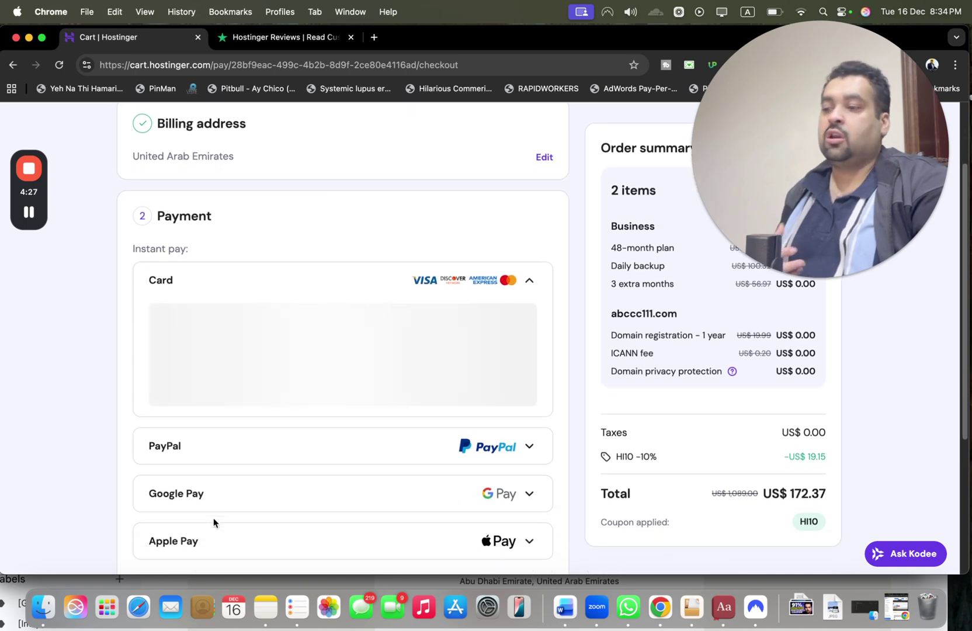
scroll(213, 518, down, 3)
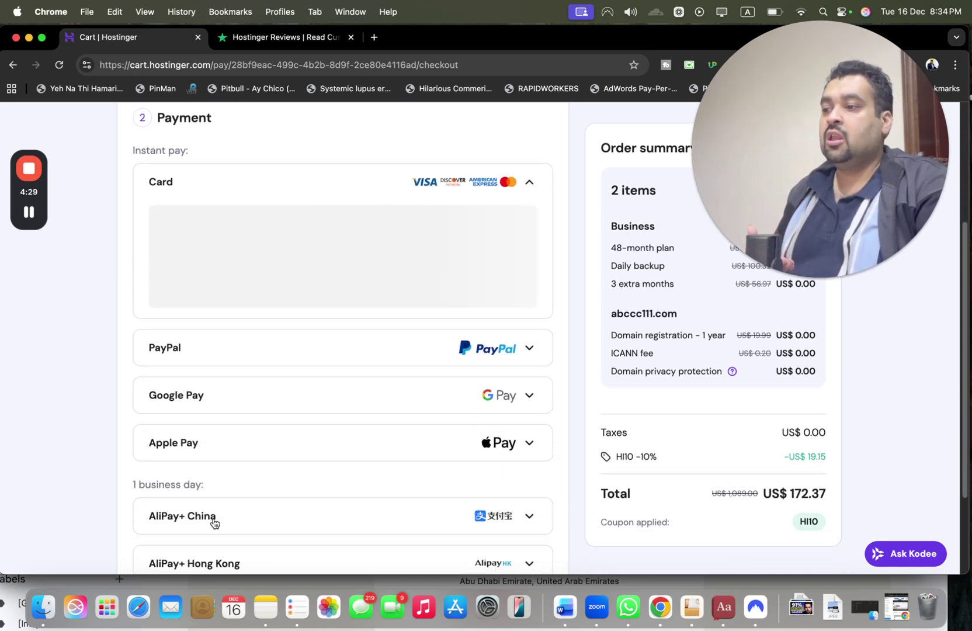
scroll(213, 520, down, 4)
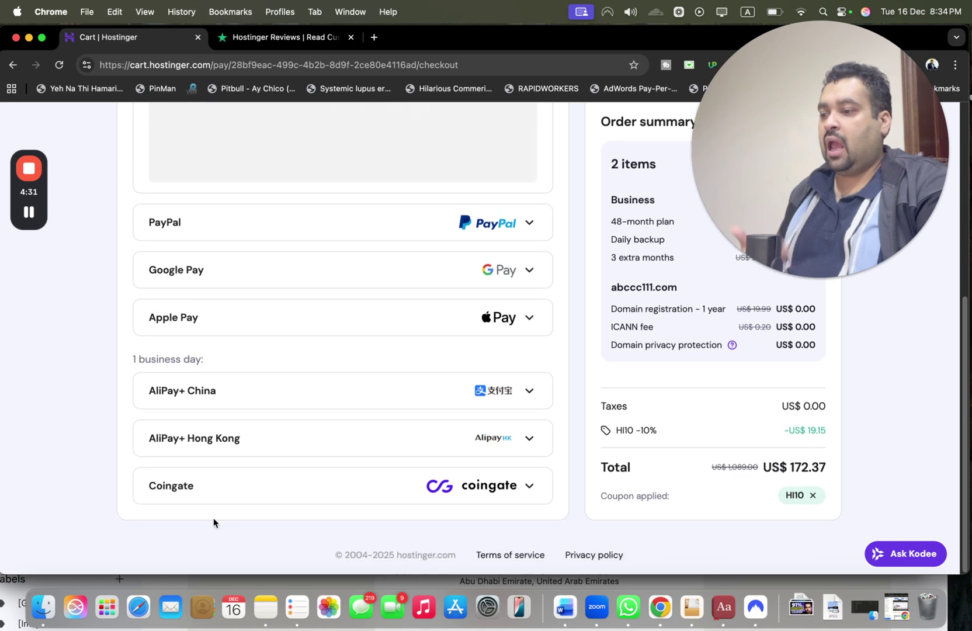
scroll(214, 519, up, 5)
scroll(213, 518, down, 3)
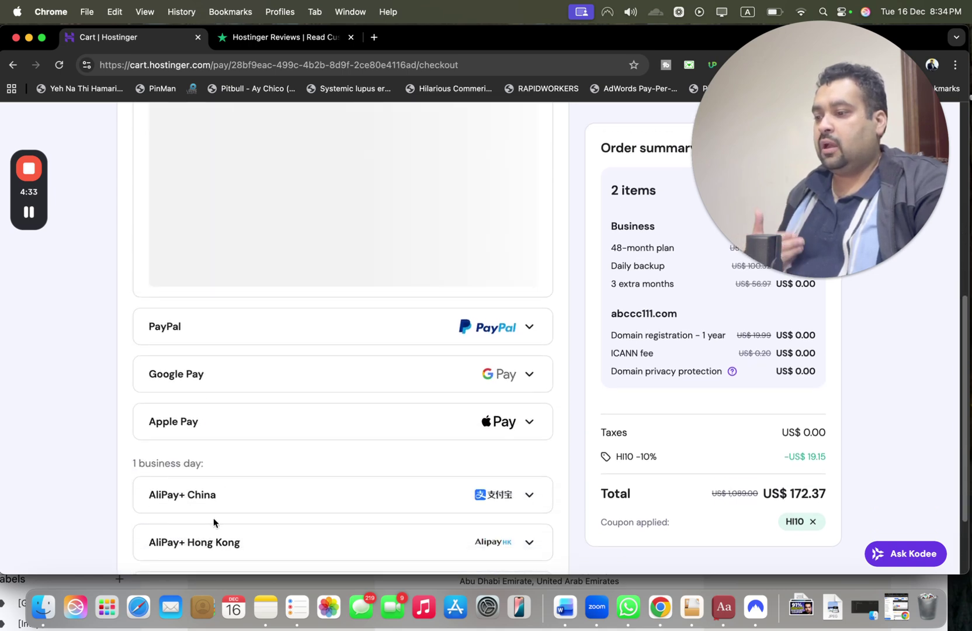
scroll(213, 518, down, 2)
scroll(213, 519, down, 1)
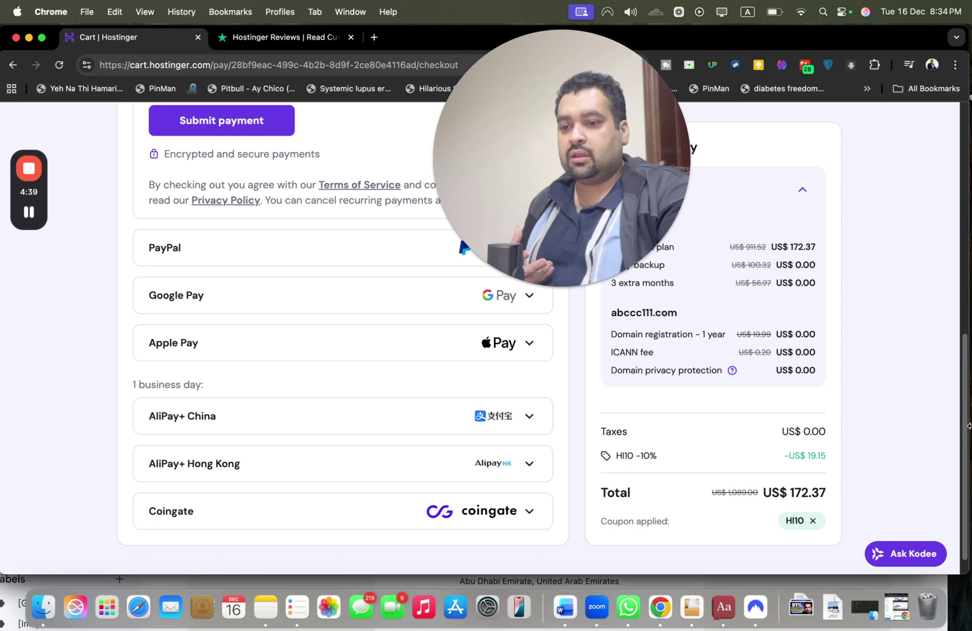
scroll(963, 434, up, 5)
scroll(937, 212, up, 5)
scroll(937, 266, down, 2)
mouse_move(562, 228)
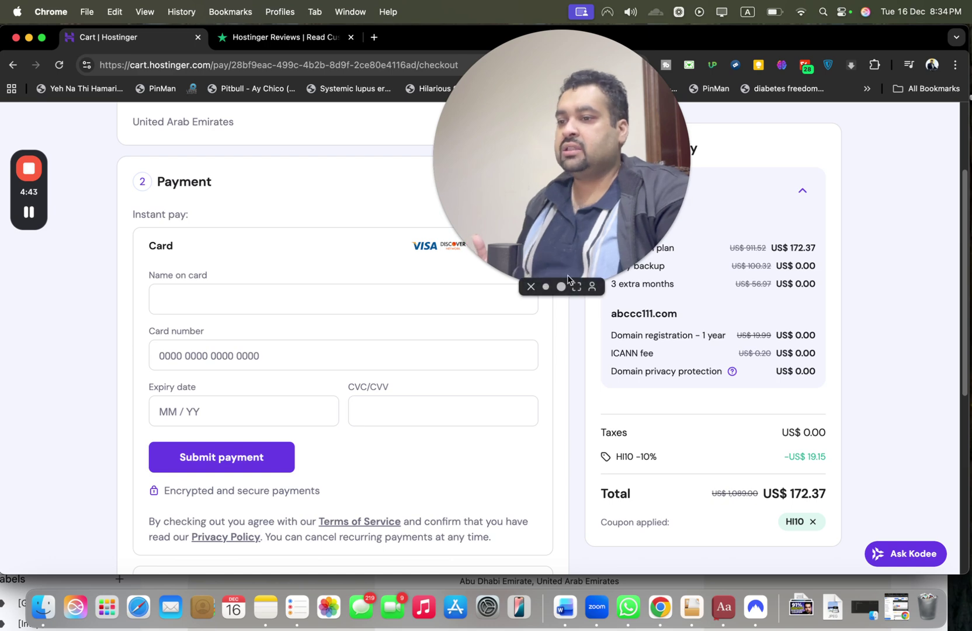
click(576, 287)
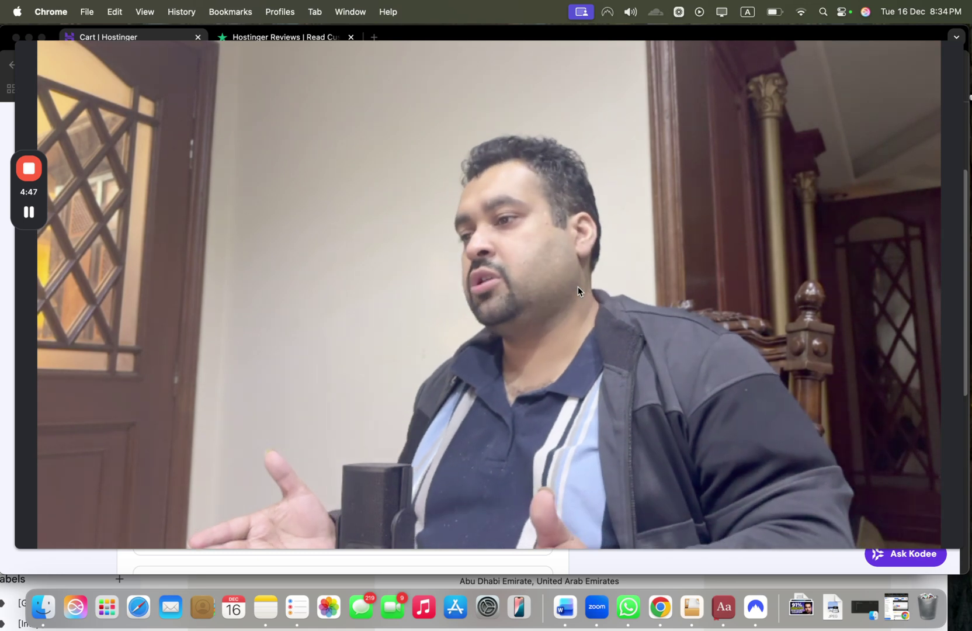